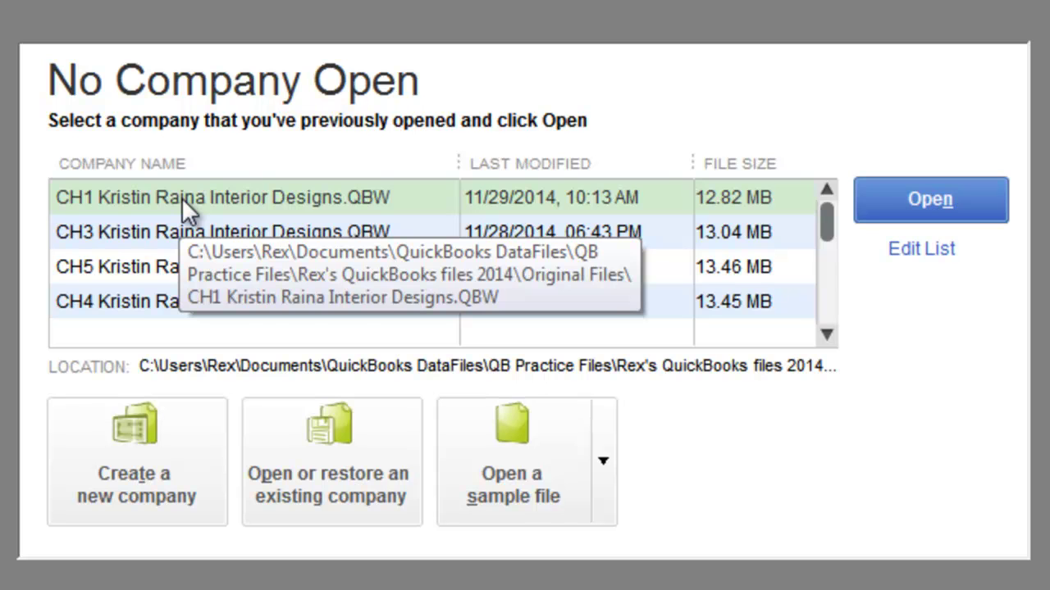
- Select CH1 Kristin Raina Interior Designs.QBW in the No Company Open list
{"action": "left_click", "coordinate": [183, 198]}
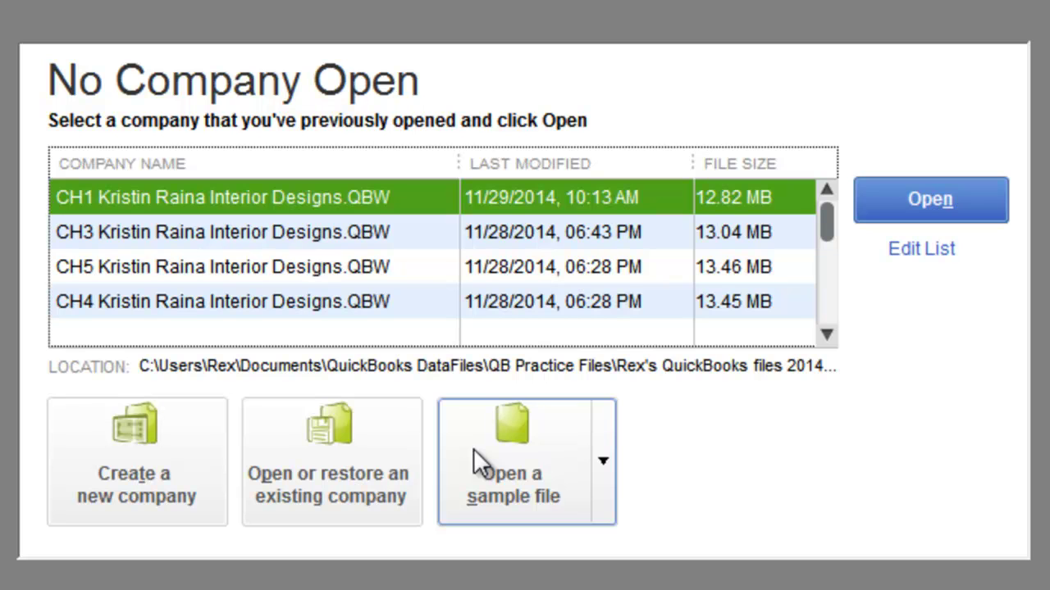
{"action": "left_click", "coordinate": [599, 465]}
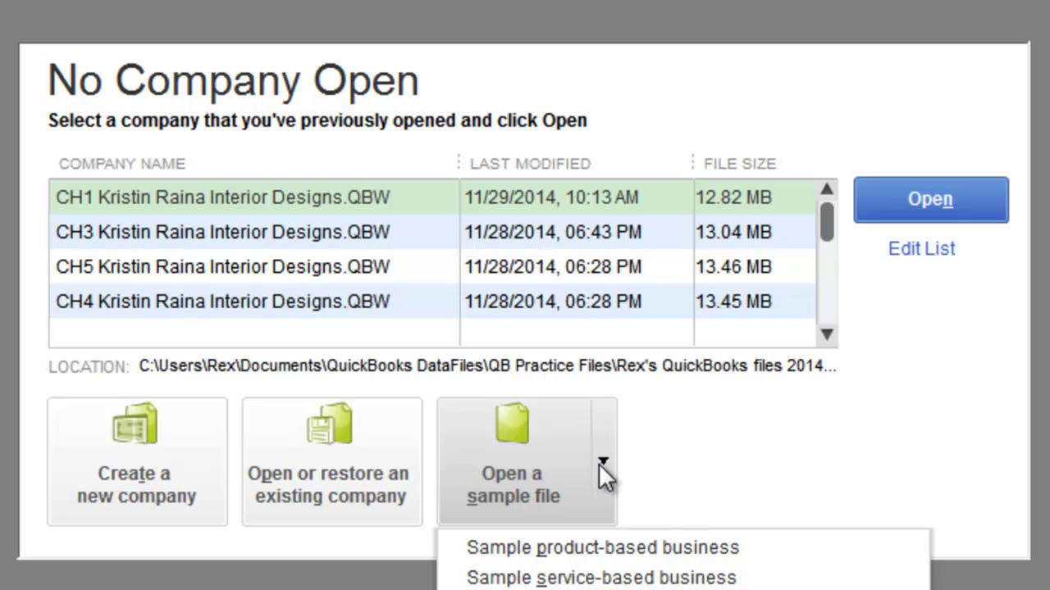
{"action": "left_click", "coordinate": [600, 464]}
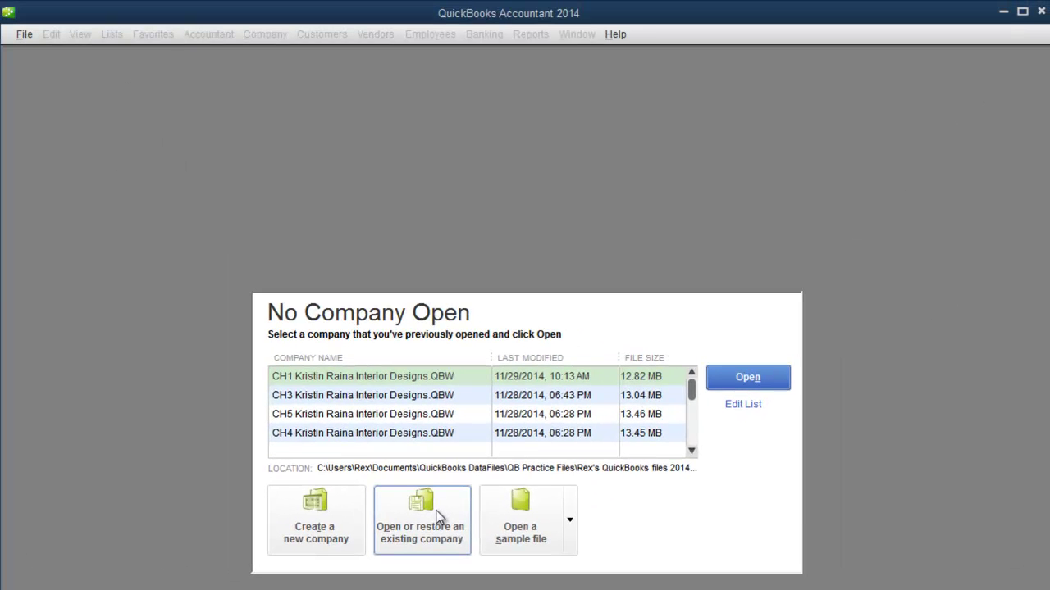
{"action": "left_click", "coordinate": [438, 516]}
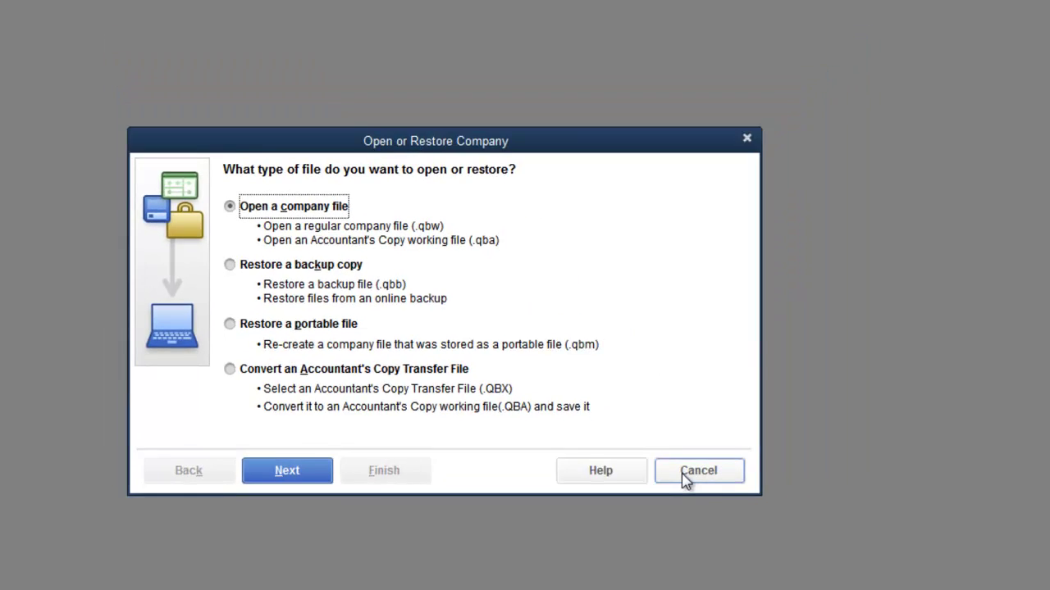
{"action": "left_click", "coordinate": [778, 449]}
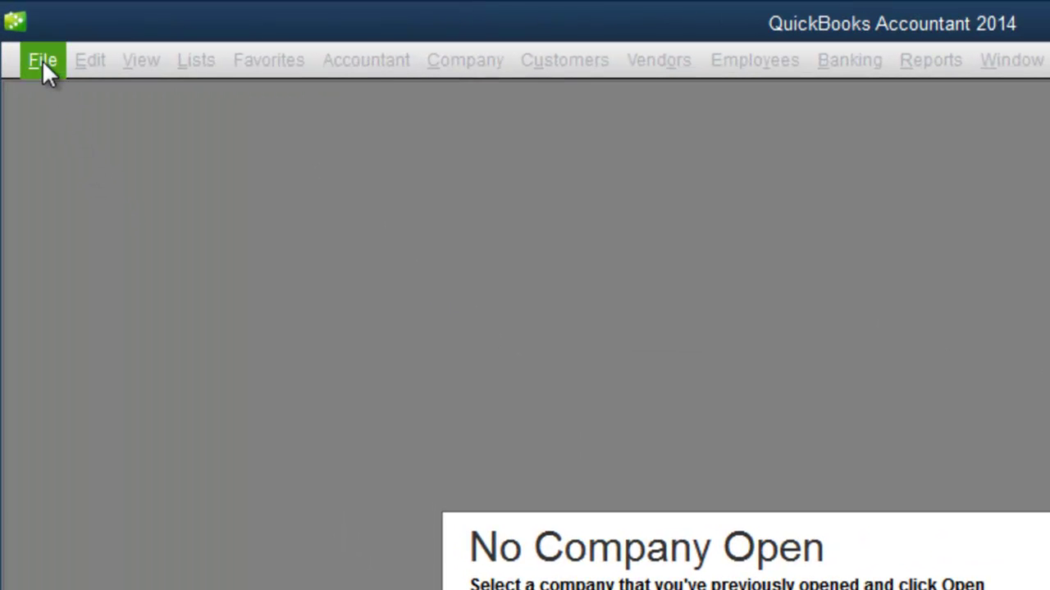
- Start the Open or Restore Company wizard from the File menu
{"action": "left_click", "coordinate": [42, 60]}
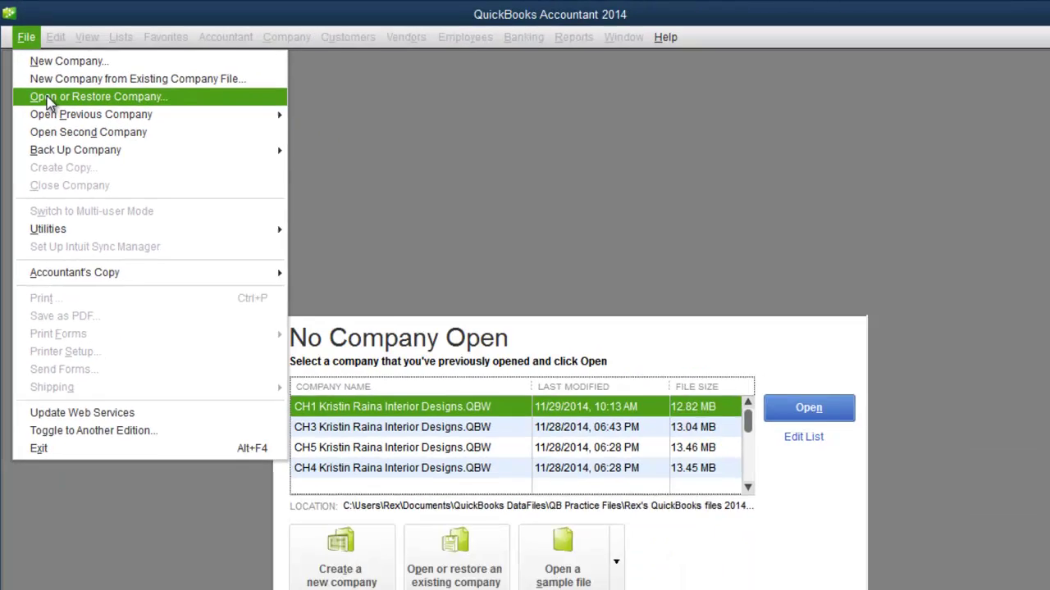
{"action": "left_click", "coordinate": [74, 152]}
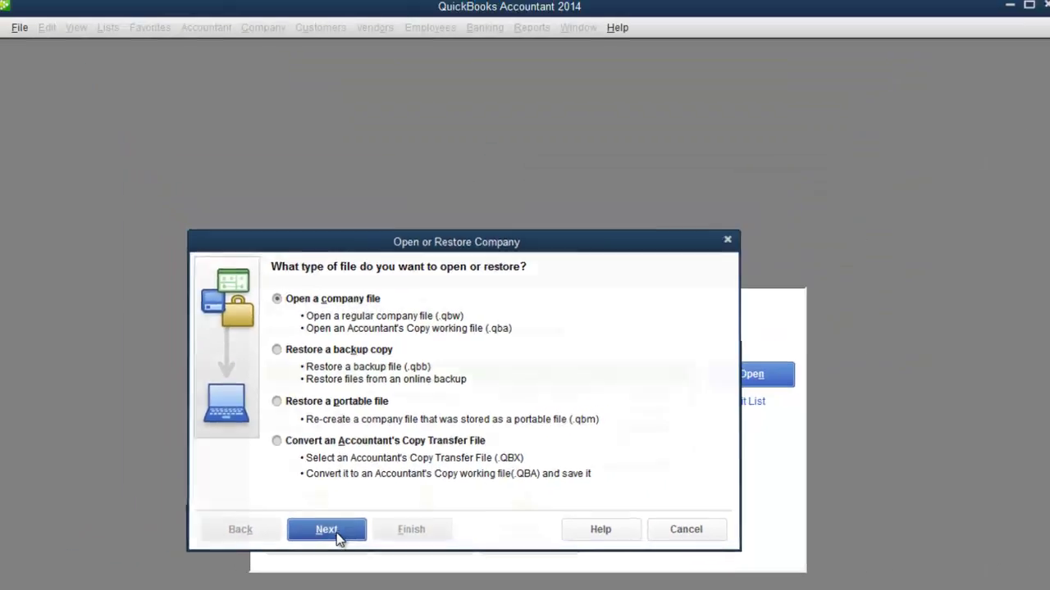
- Proceed to the company-file browser and expand the Look in folder list above Original Files
{"action": "left_click", "coordinate": [327, 529]}
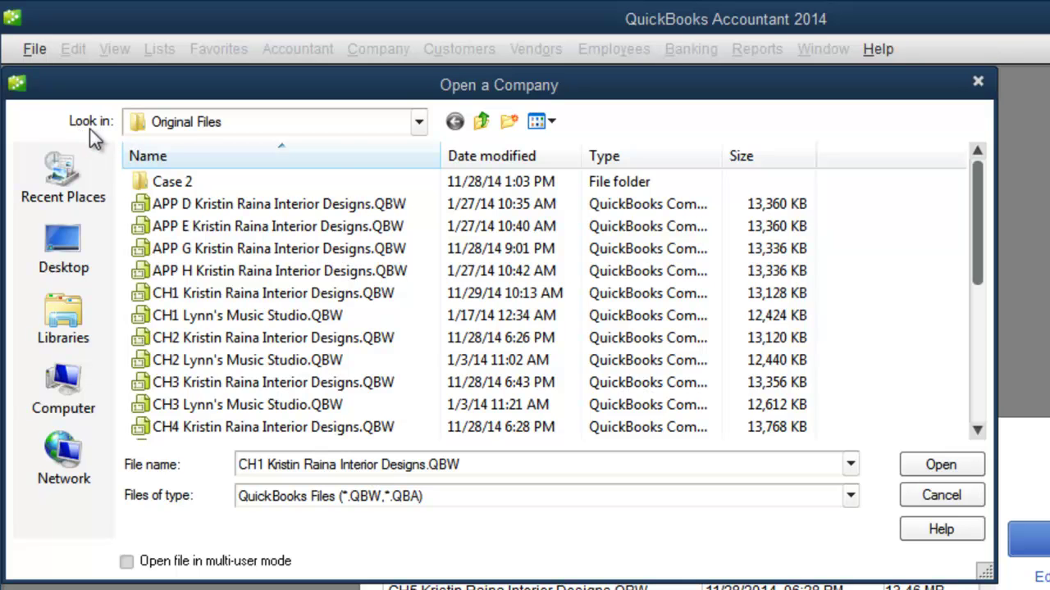
{"action": "left_click", "coordinate": [418, 125]}
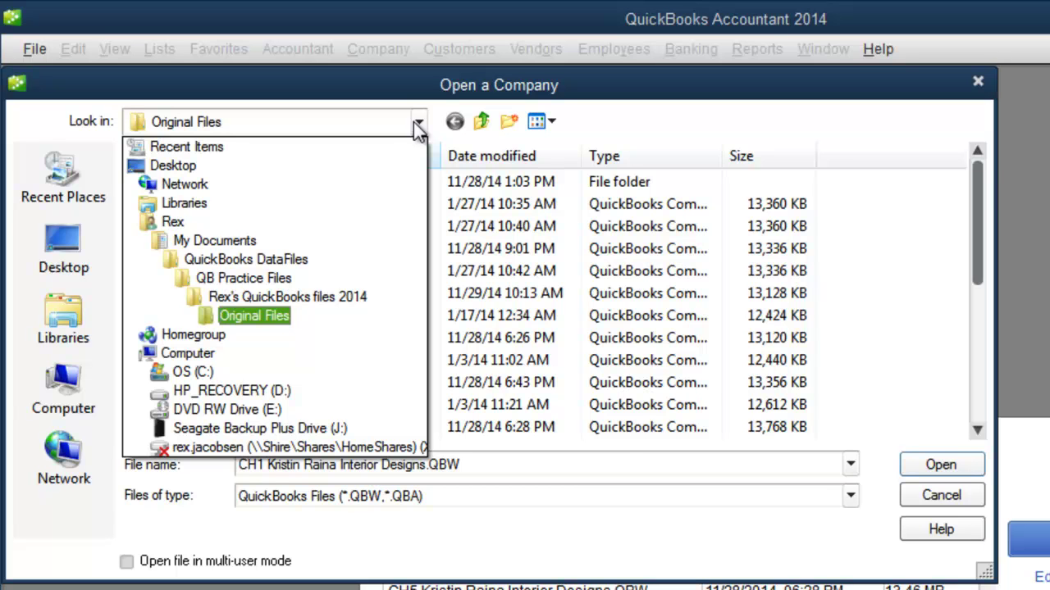
{"action": "left_click", "coordinate": [343, 300]}
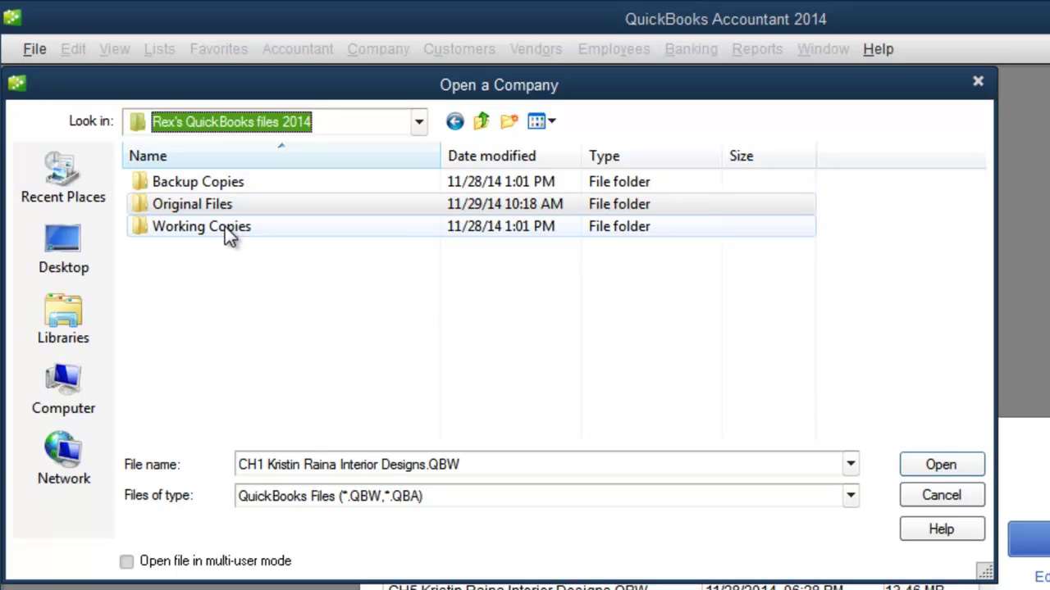
{"action": "mouse_move", "coordinate": [202, 226]}
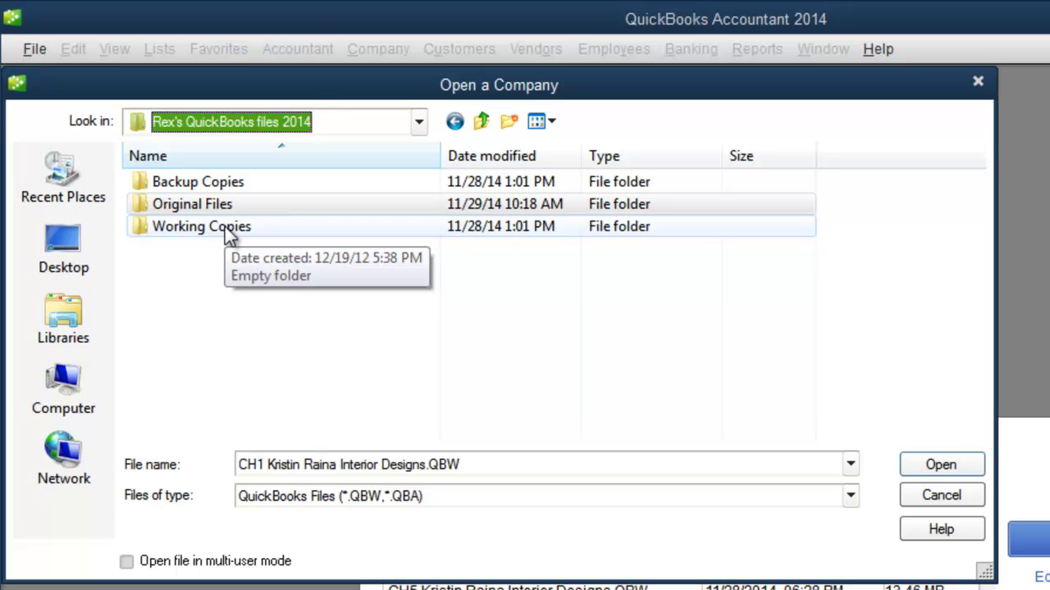
{"action": "left_click", "coordinate": [192, 207]}
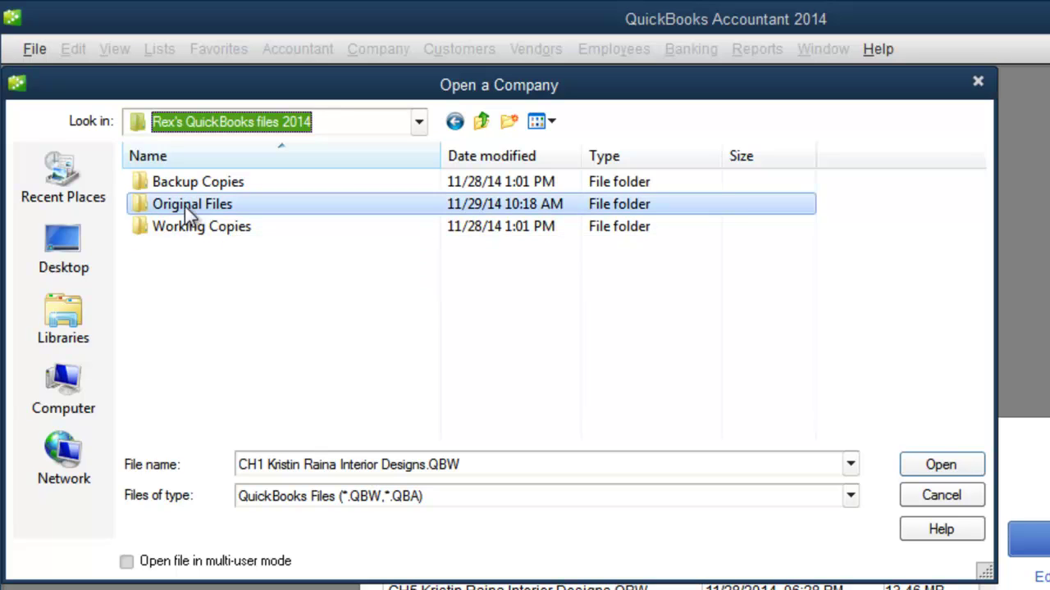
{"action": "mouse_move", "coordinate": [211, 206]}
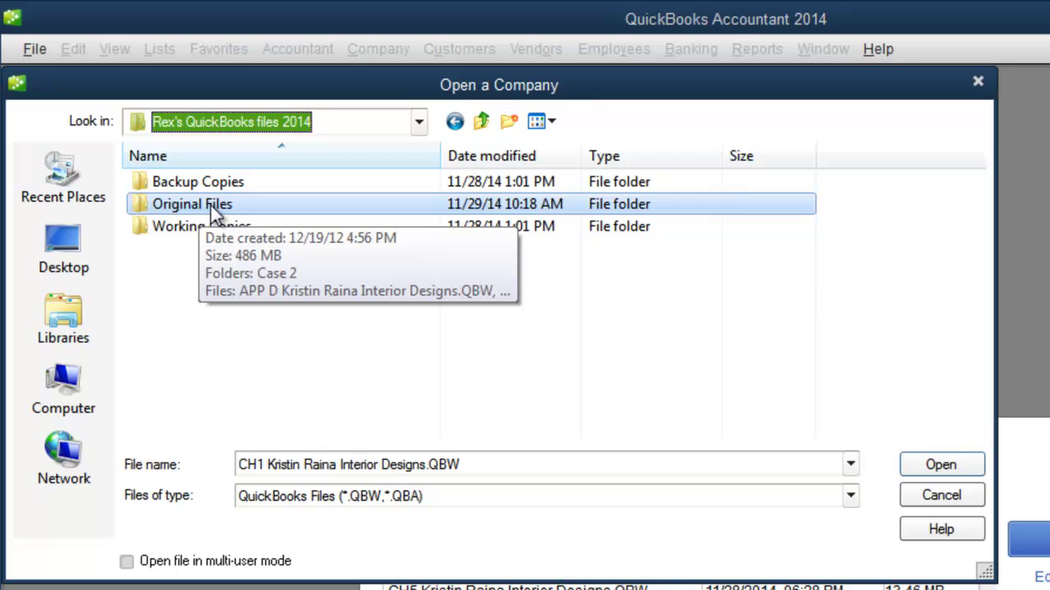
{"action": "double_click", "coordinate": [210, 206]}
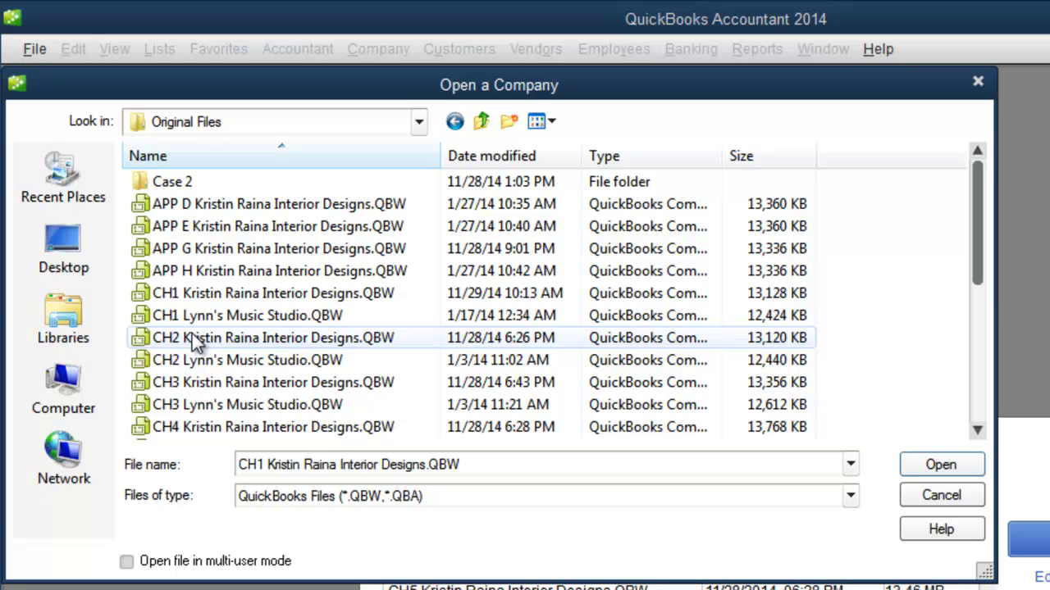
- Select CH1 Kristin Raina Interior Designs.QBW in the Original Files list
{"action": "left_click", "coordinate": [209, 295]}
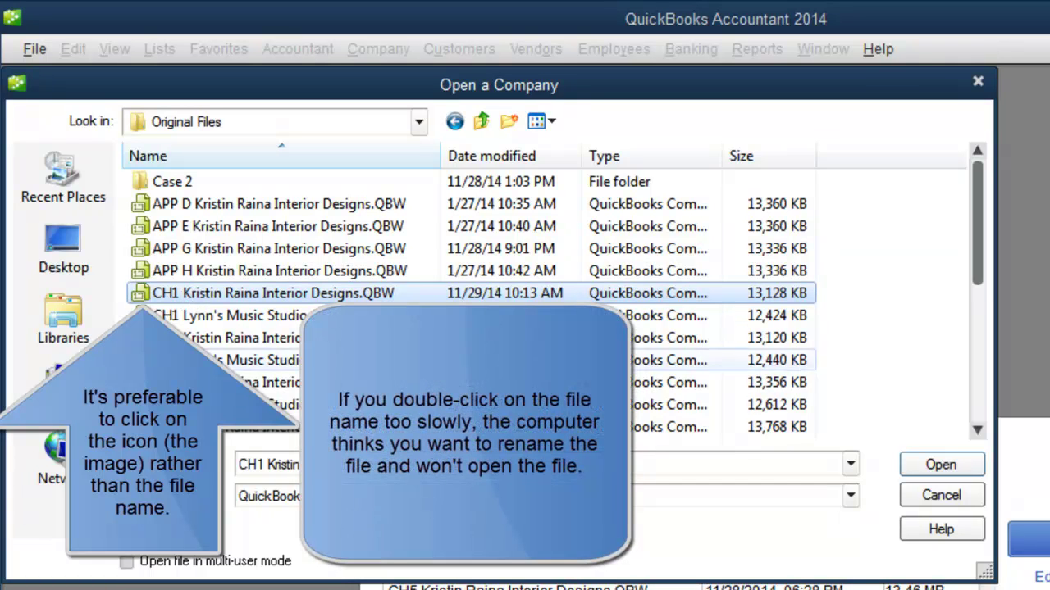
- Open CH1 Kristin Raina Interior Designs.QBW and let it load
{"action": "left_click", "coordinate": [917, 465]}
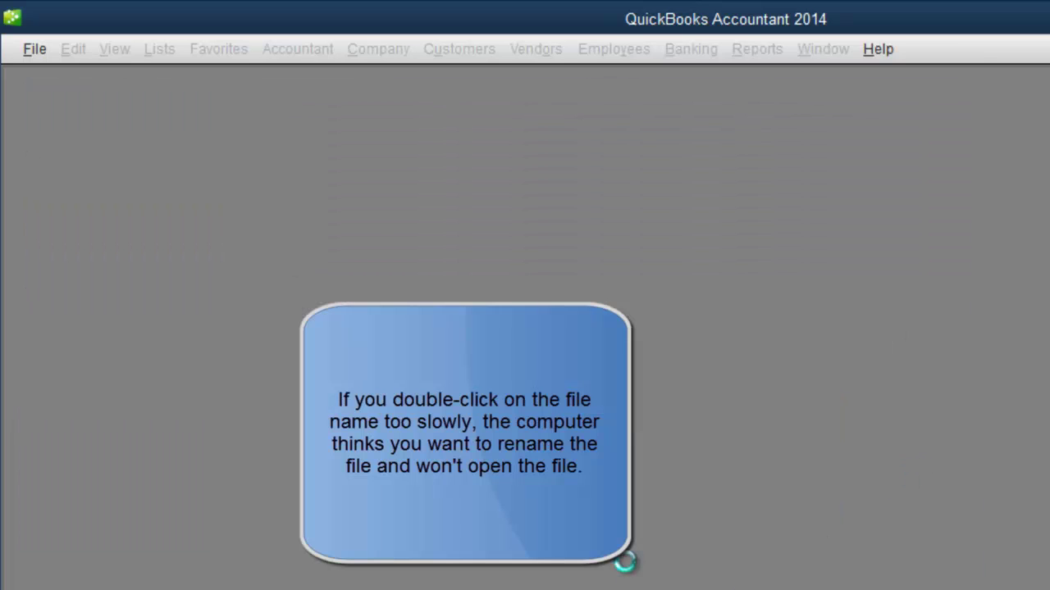